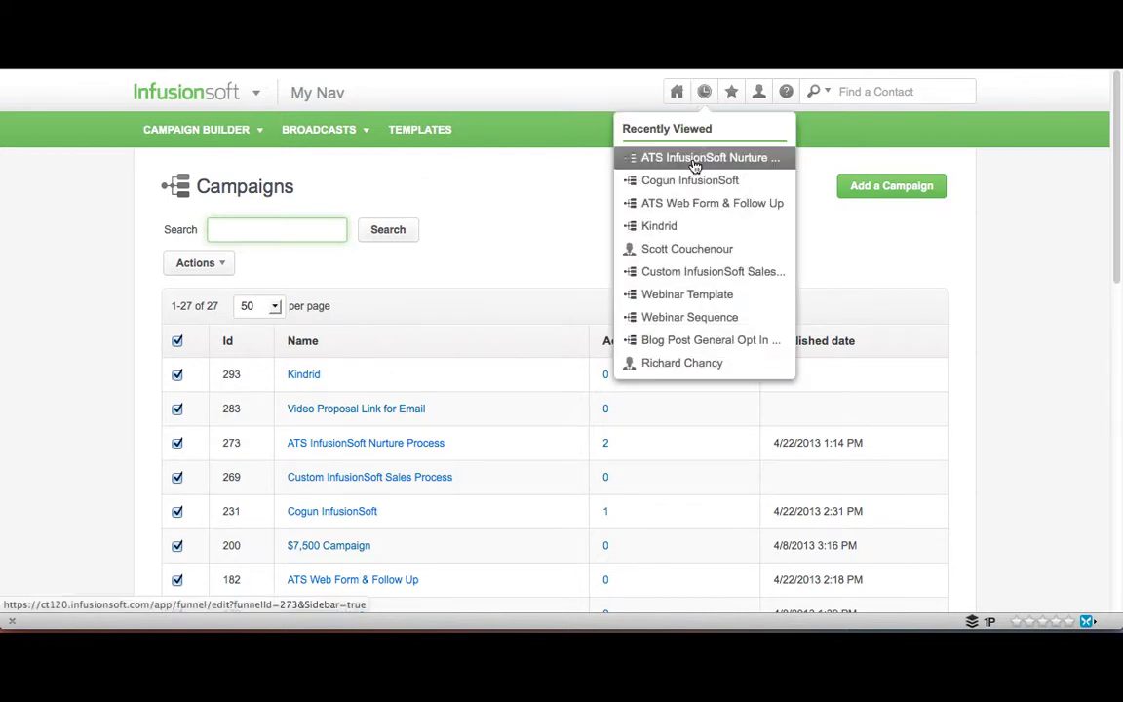
Step: Open the ATS InfusionSoft Nurture Process campaign from the Recently Viewed list
{"action": "left_click", "coordinate": [694, 164]}
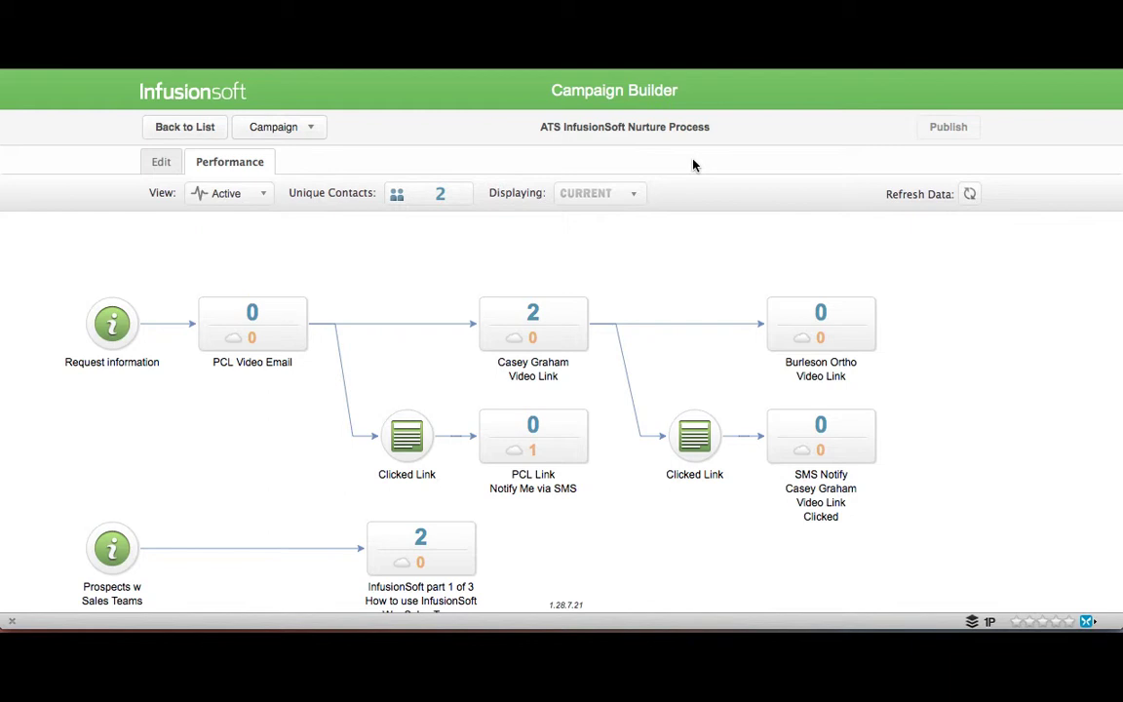
Step: Put the campaign in edit mode and pan the canvas down to the Prospects sequence row
{"action": "left_click", "coordinate": [153, 160]}
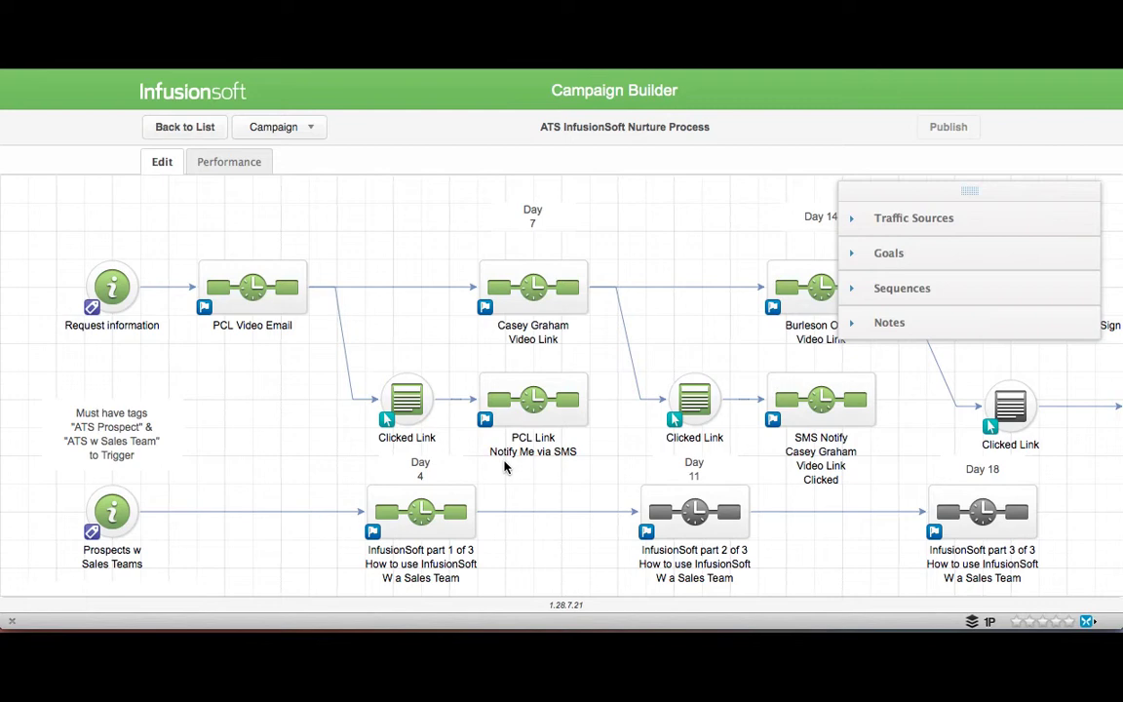
{"action": "left_click_drag", "start_coordinate": [381, 424], "coordinate": [343, 389]}
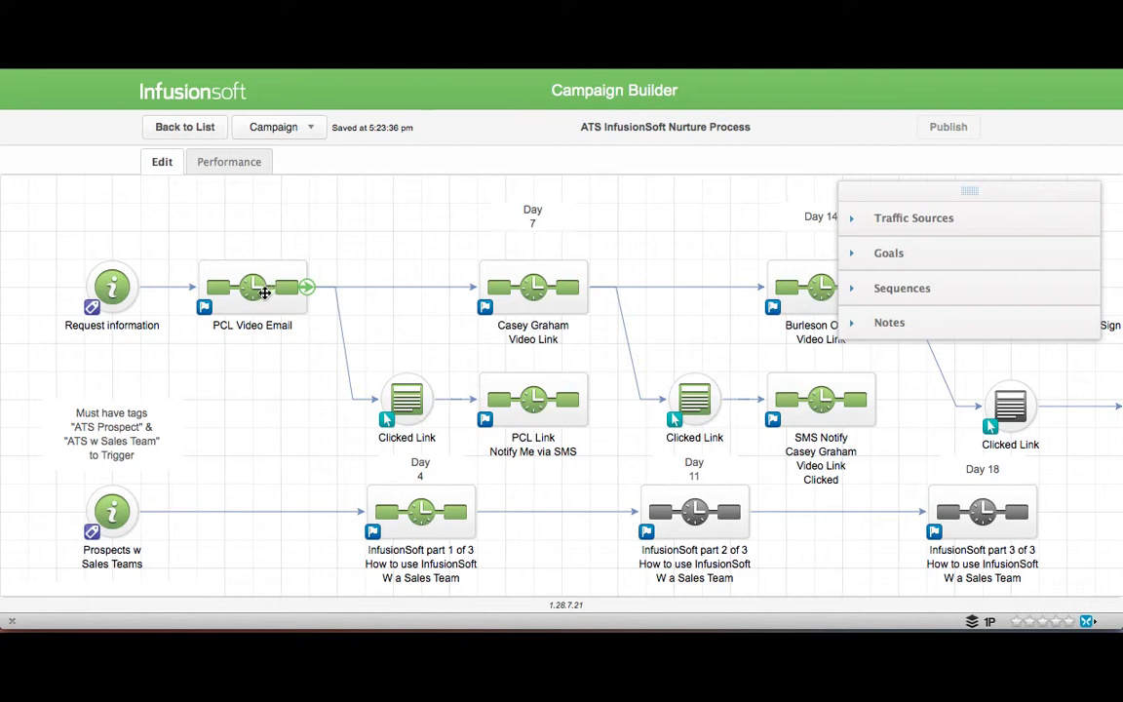
Step: Check the video link tracked by the first Clicked Link goal, then open the PCL Link Notify Me via SMS sequence
{"action": "double_click", "coordinate": [404, 398]}
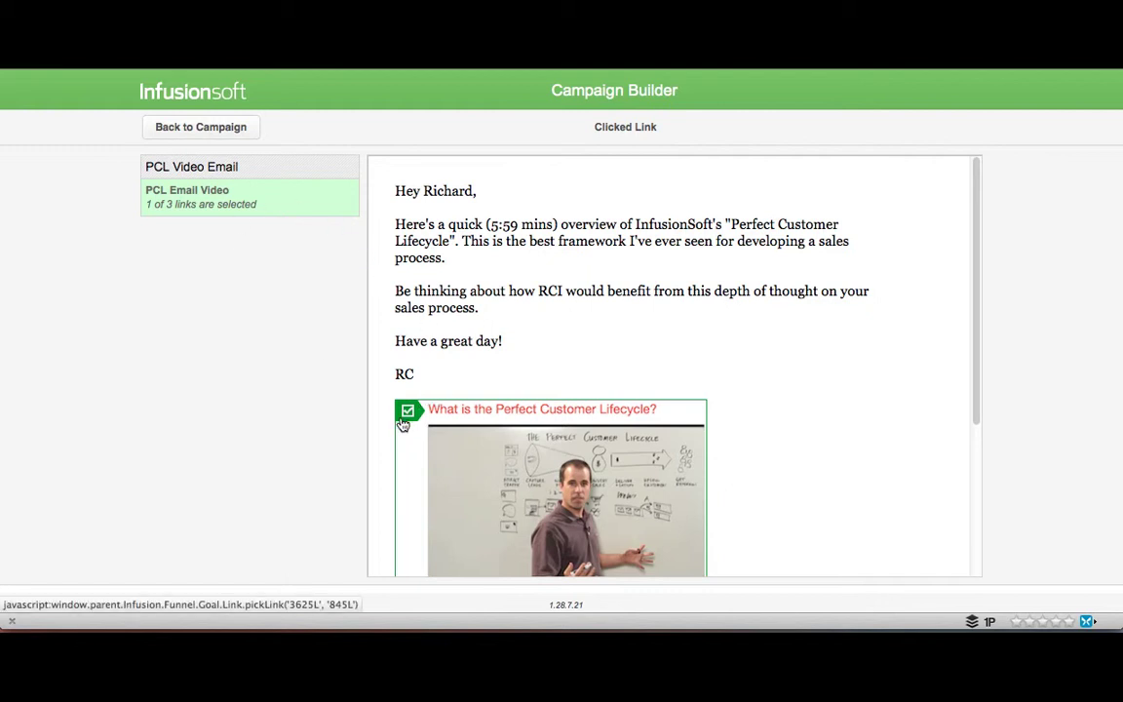
{"action": "scroll", "coordinate": [514, 431], "scroll_direction": "down", "scroll_amount": 2}
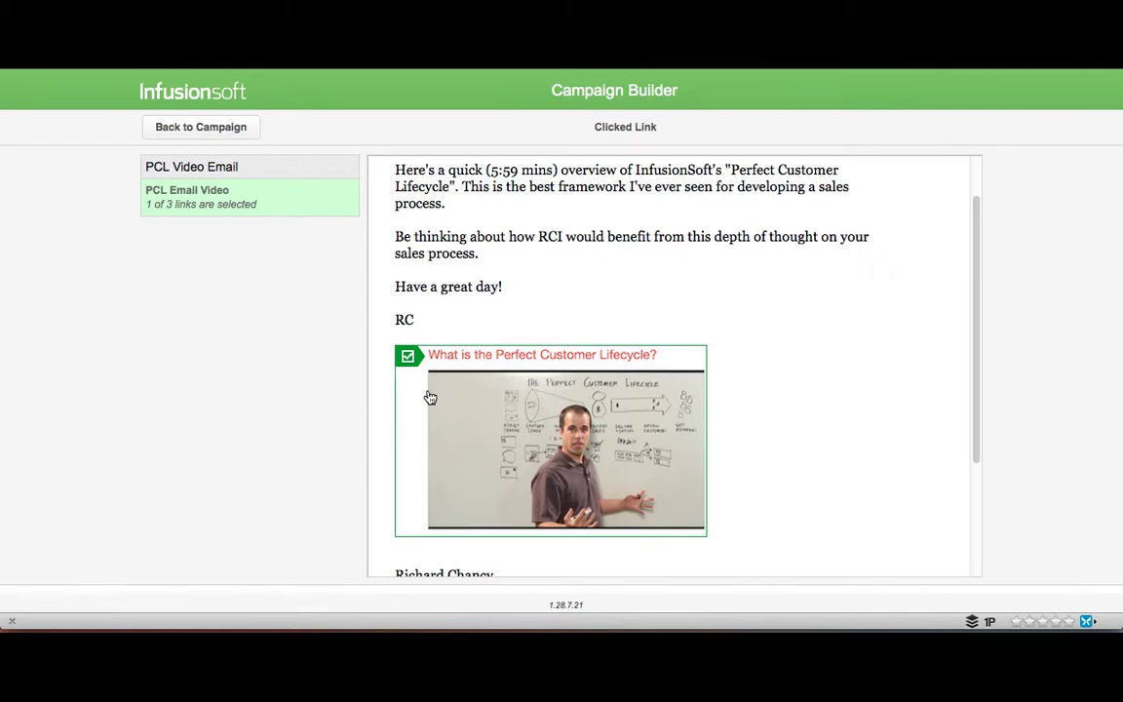
{"action": "left_click", "coordinate": [244, 137]}
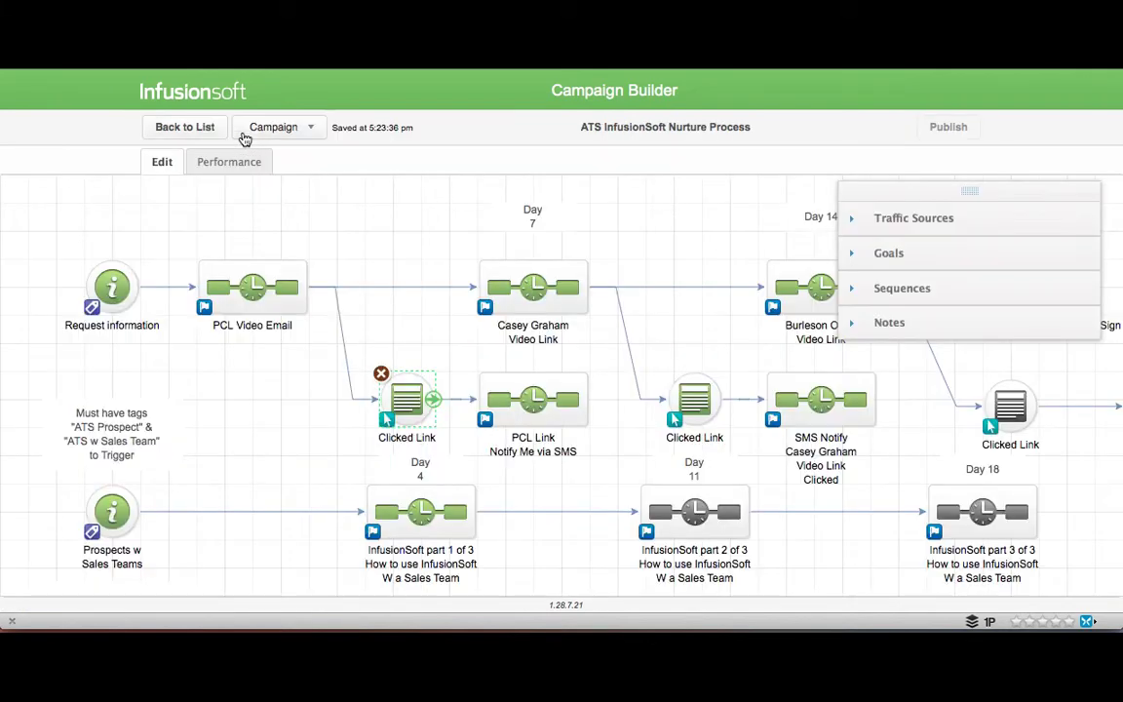
{"action": "double_click", "coordinate": [532, 401]}
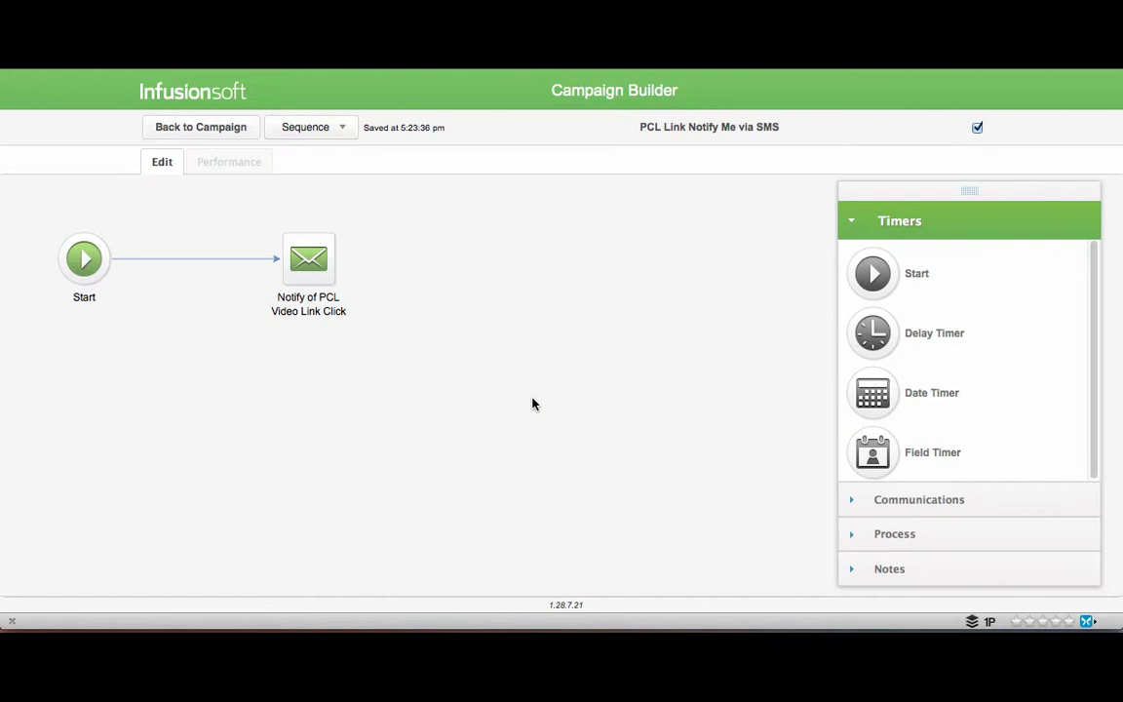
Step: Open the Notify of PCL Video Link Click email and keep its recipient set to Other..
{"action": "double_click", "coordinate": [310, 263]}
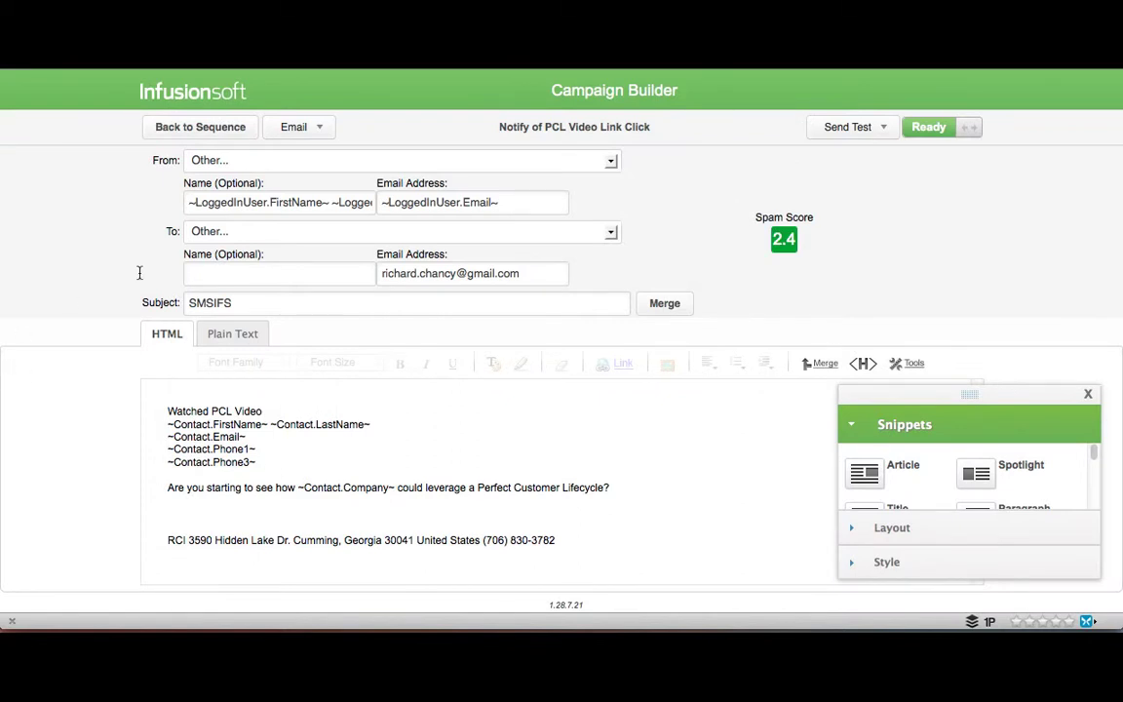
{"action": "left_click", "coordinate": [611, 235]}
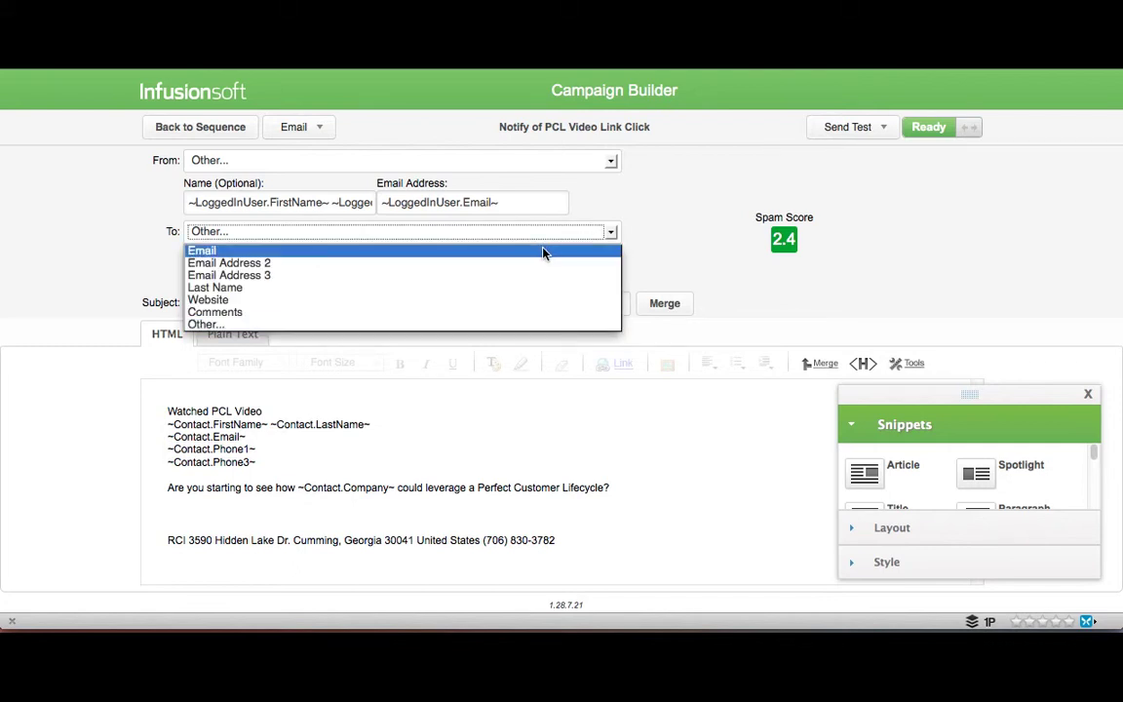
{"action": "left_click", "coordinate": [534, 324]}
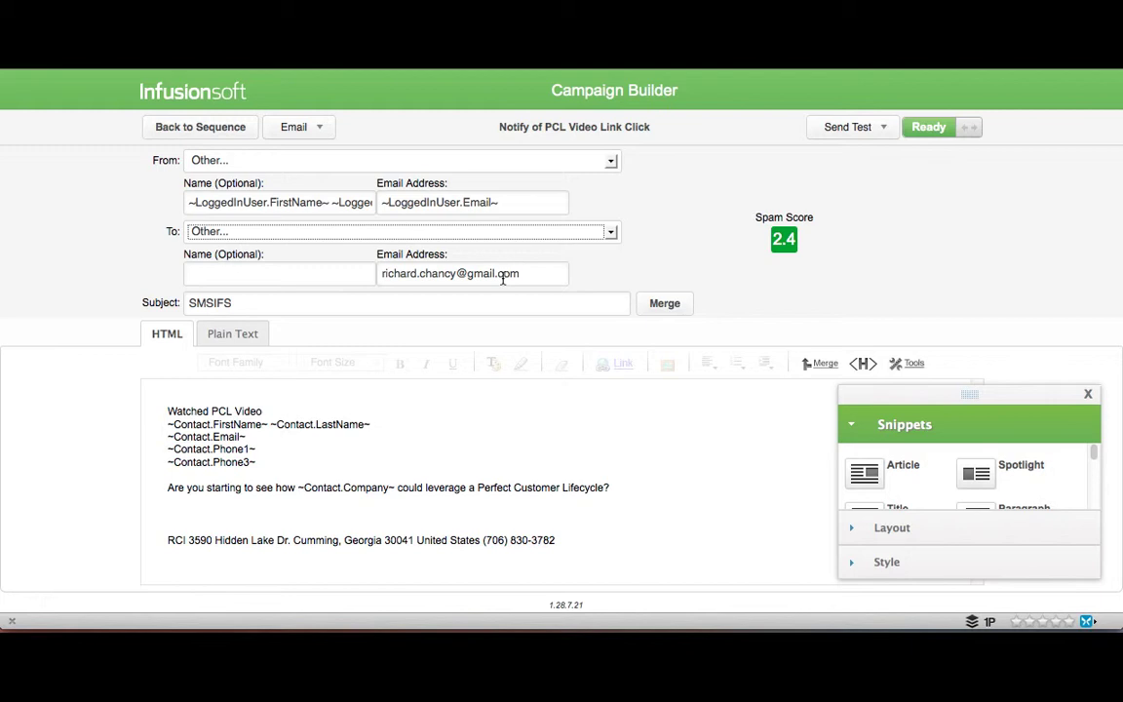
{"action": "mouse_move", "coordinate": [418, 426]}
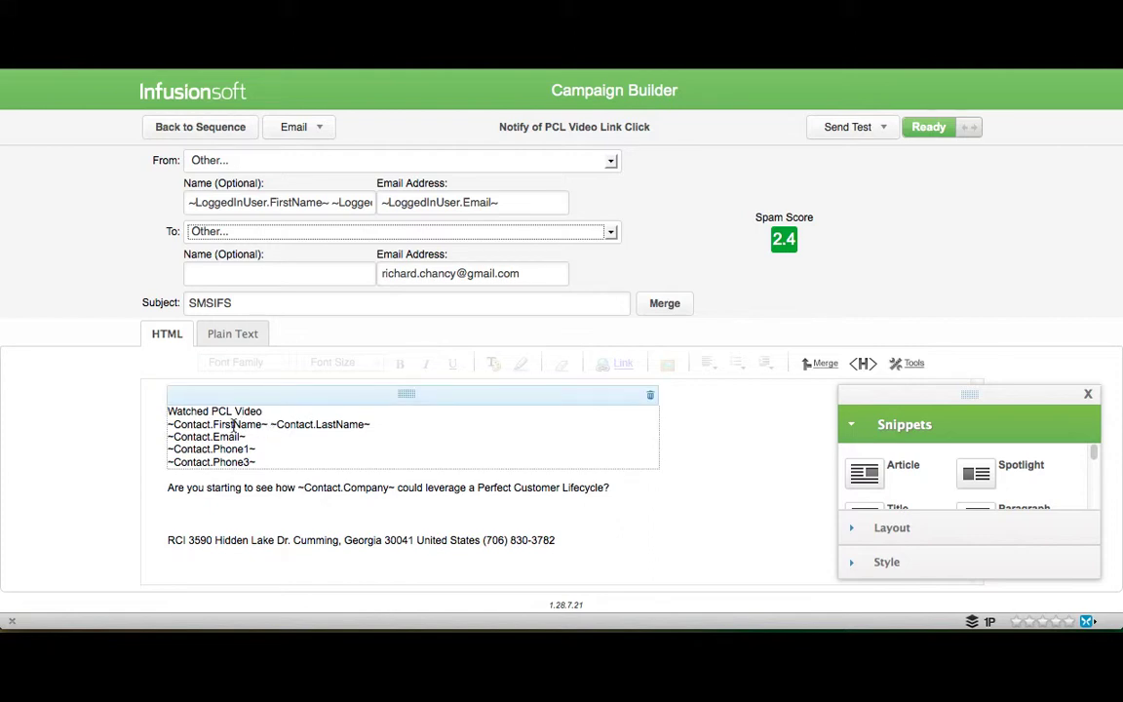
Step: Review the email's available merge fields and its gmail.com recipient address
{"action": "left_click", "coordinate": [669, 308]}
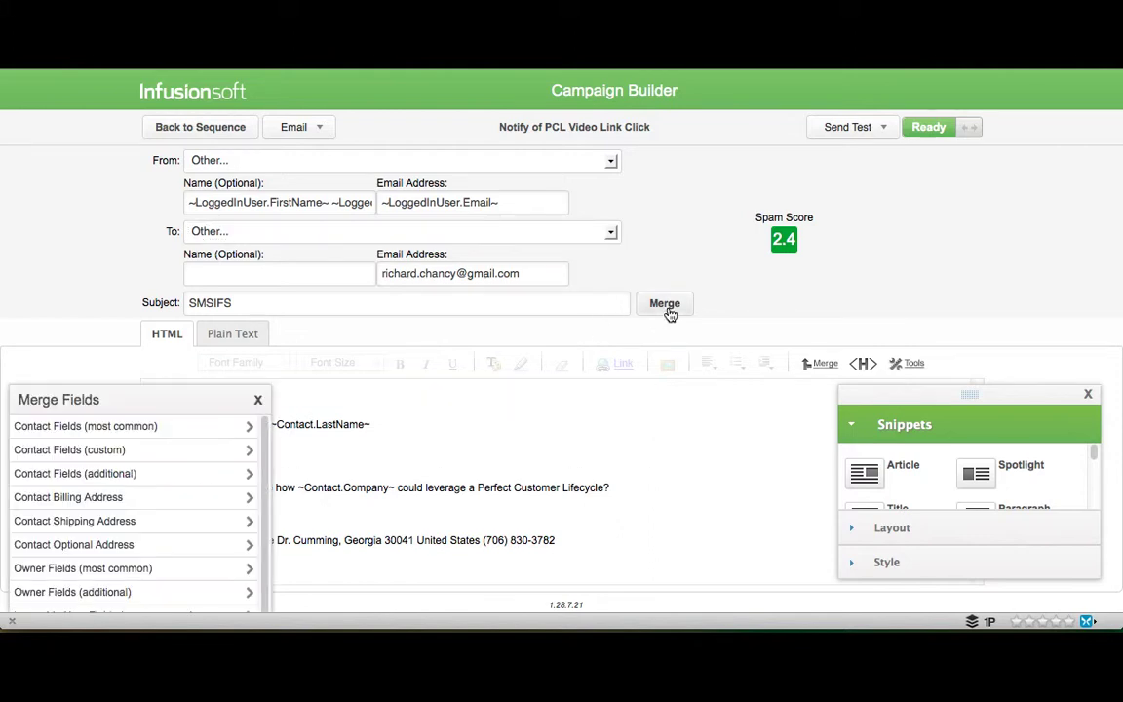
{"action": "left_click", "coordinate": [260, 403]}
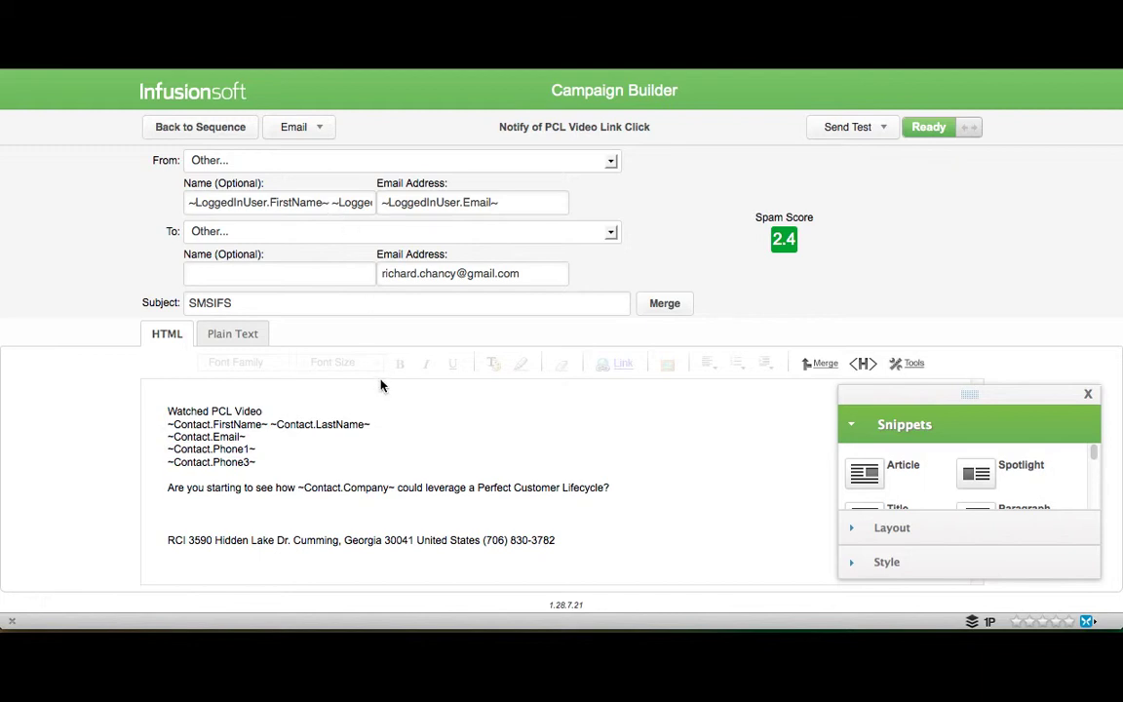
{"action": "double_click", "coordinate": [466, 273]}
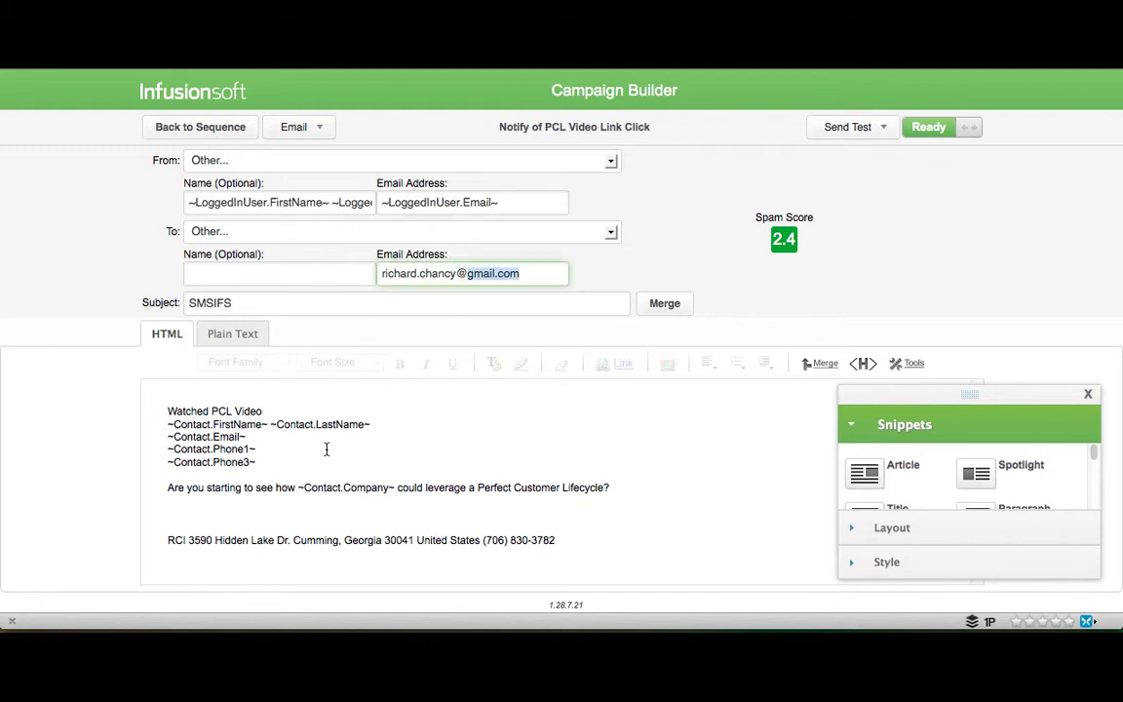
{"action": "mouse_move", "coordinate": [221, 454]}
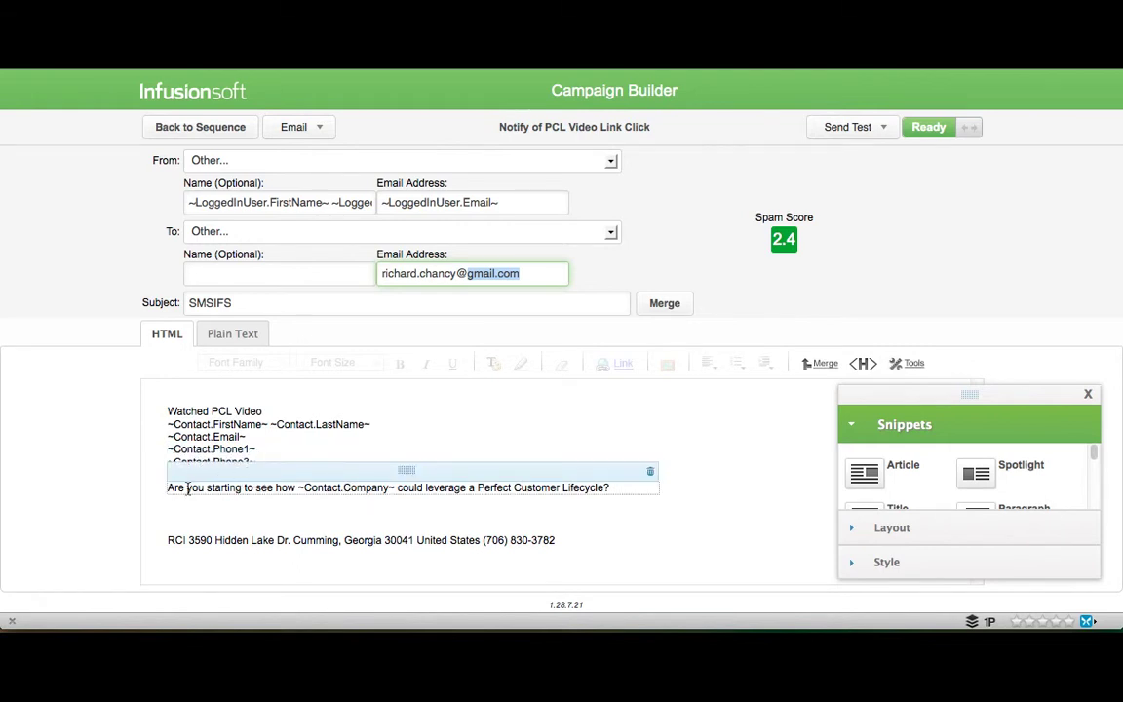
{"action": "left_click_drag", "start_coordinate": [186, 472], "coordinate": [298, 402]}
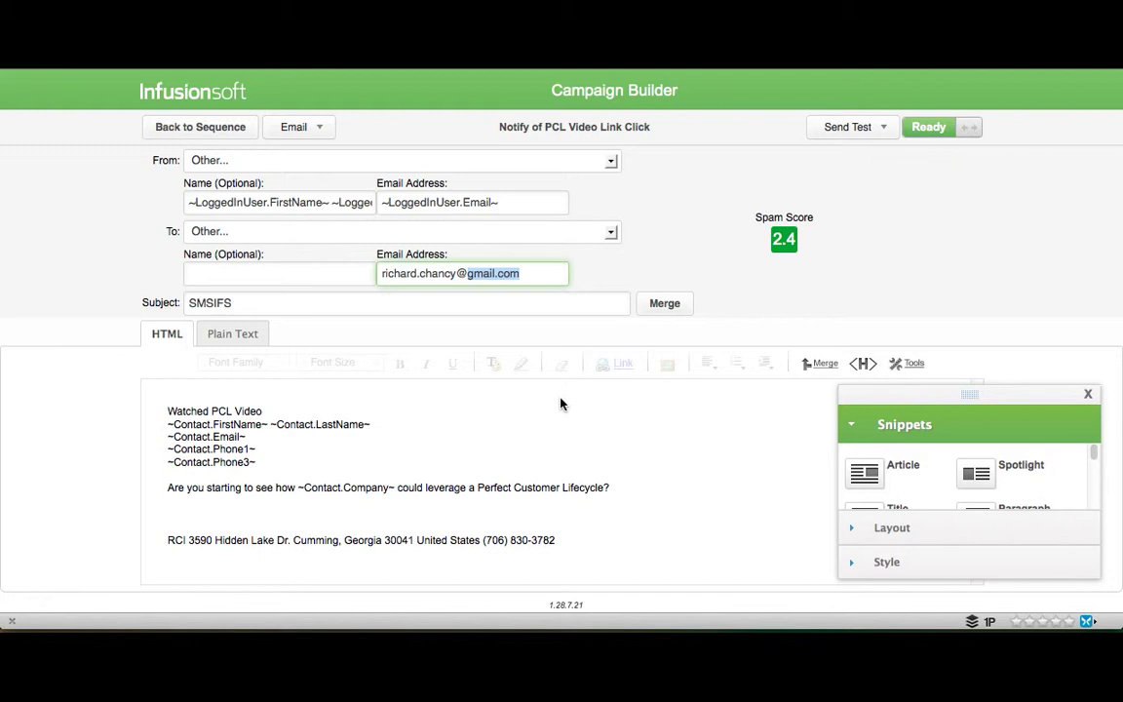
Step: Return through the sequence to the campaign canvas, then switch to the IFTTT dashboard tab
{"action": "left_click", "coordinate": [222, 127]}
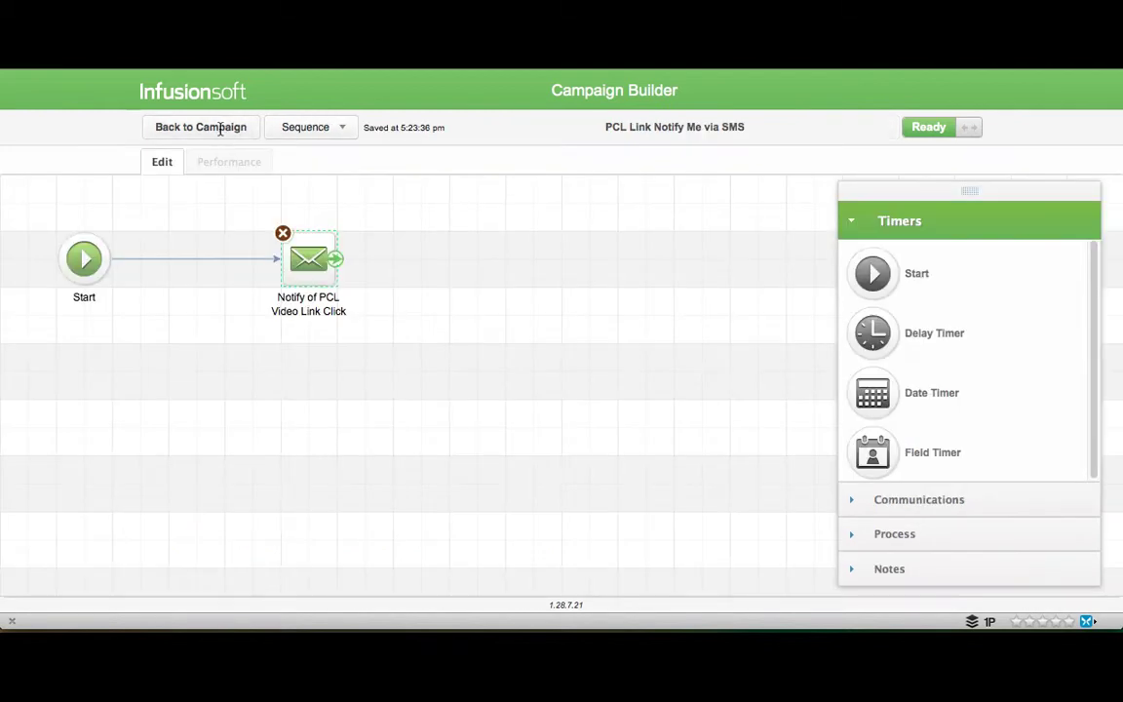
{"action": "left_click", "coordinate": [171, 127]}
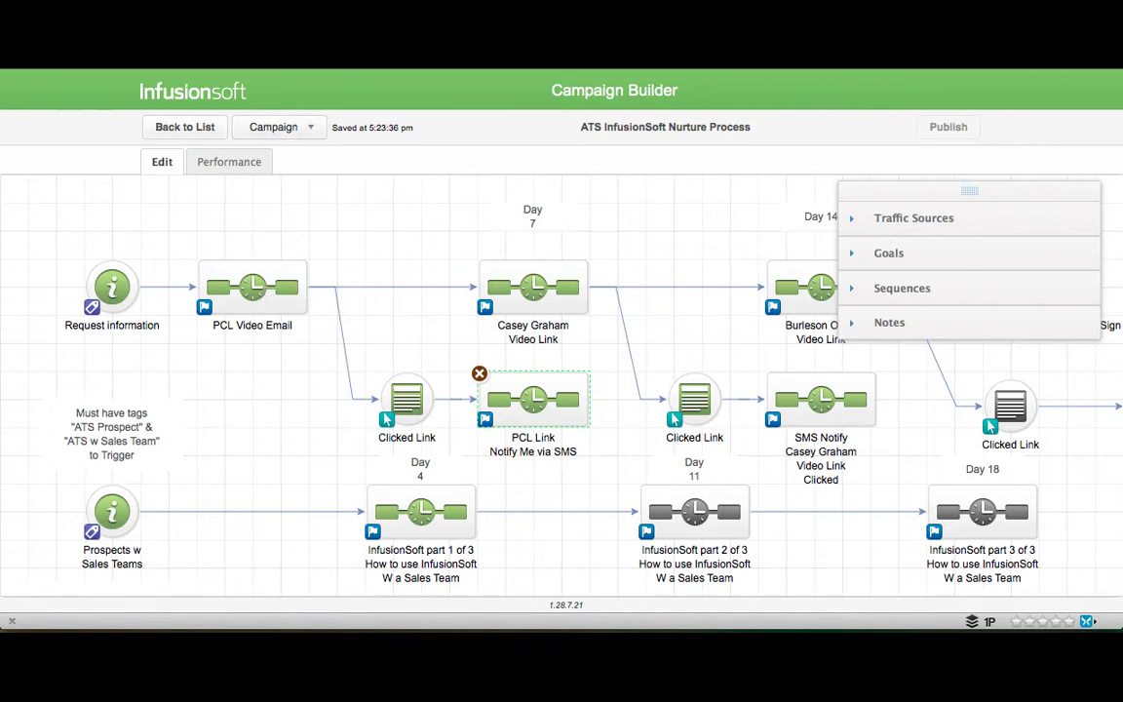
{"action": "key", "text": "ctrl+Tab"}
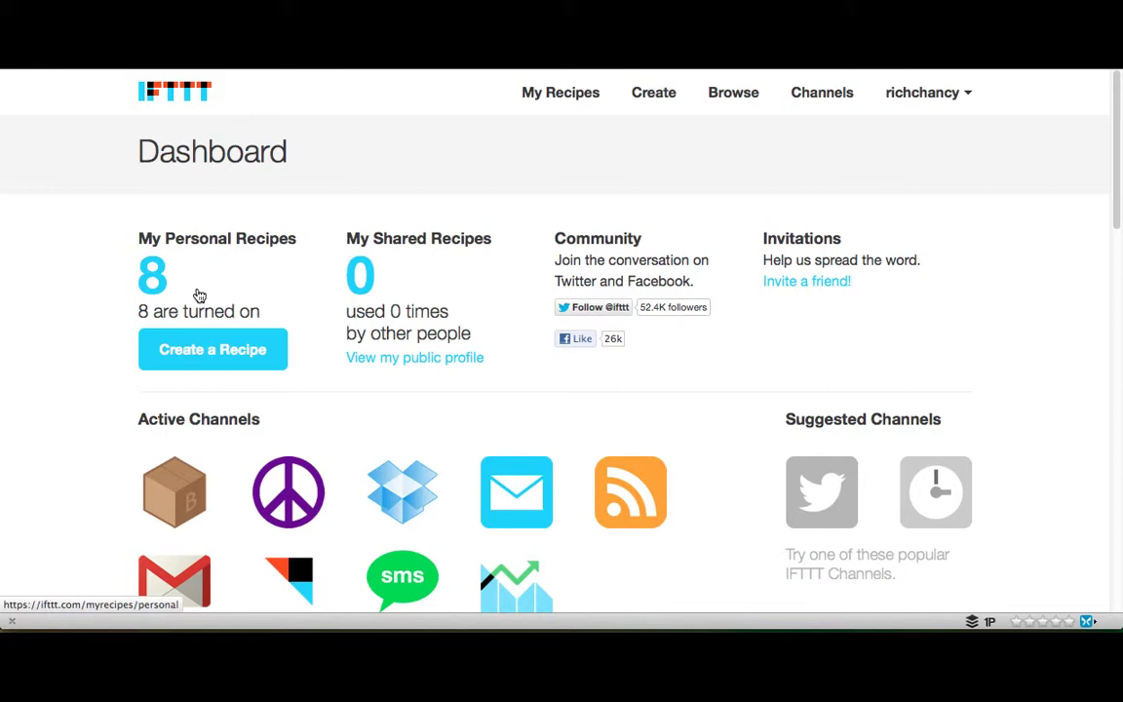
Step: Scroll the IFTTT Dashboard and open the 8 My Personal Recipes list
{"action": "scroll", "coordinate": [83, 441], "scroll_direction": "down", "scroll_amount": 5}
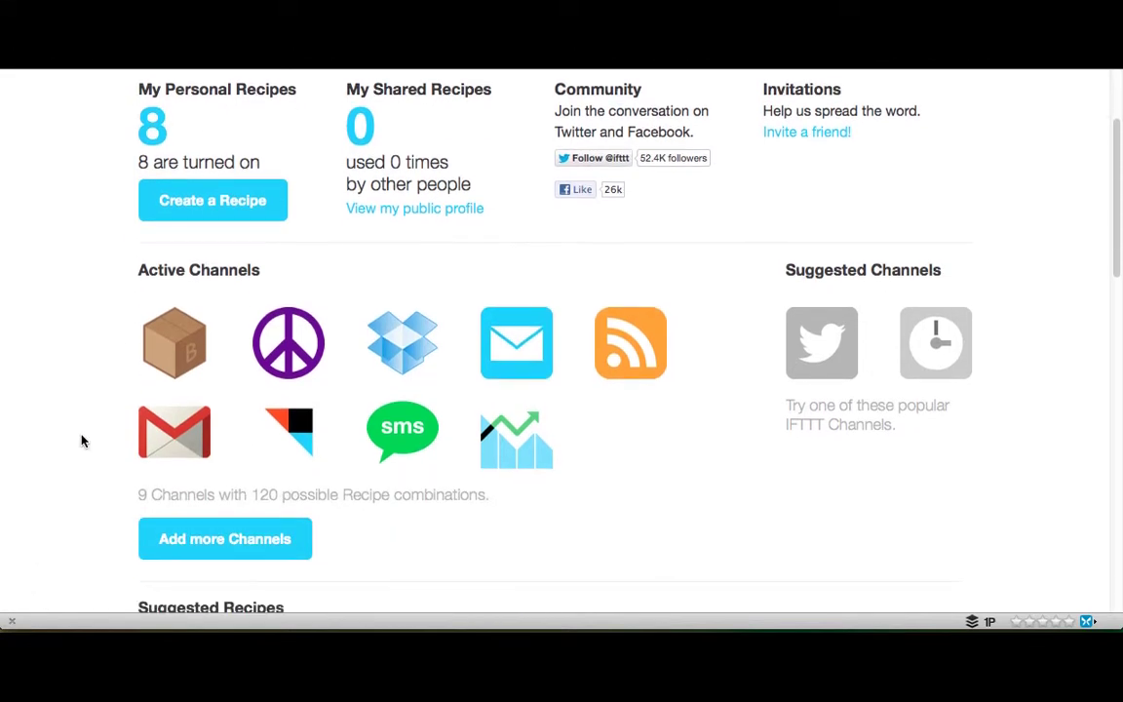
{"action": "scroll", "coordinate": [83, 440], "scroll_direction": "down", "scroll_amount": 5}
{"action": "scroll", "coordinate": [83, 440], "scroll_direction": "down", "scroll_amount": 5}
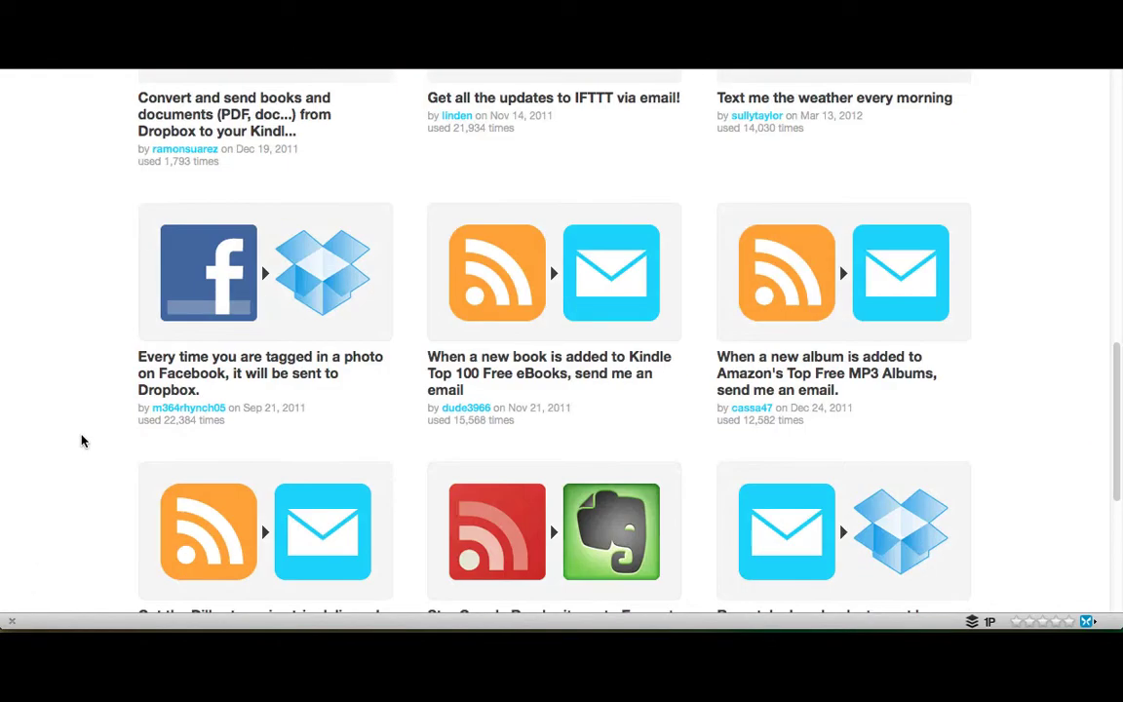
{"action": "scroll", "coordinate": [109, 344], "scroll_direction": "down", "scroll_amount": 4}
{"action": "scroll", "coordinate": [109, 342], "scroll_direction": "up", "scroll_amount": 12}
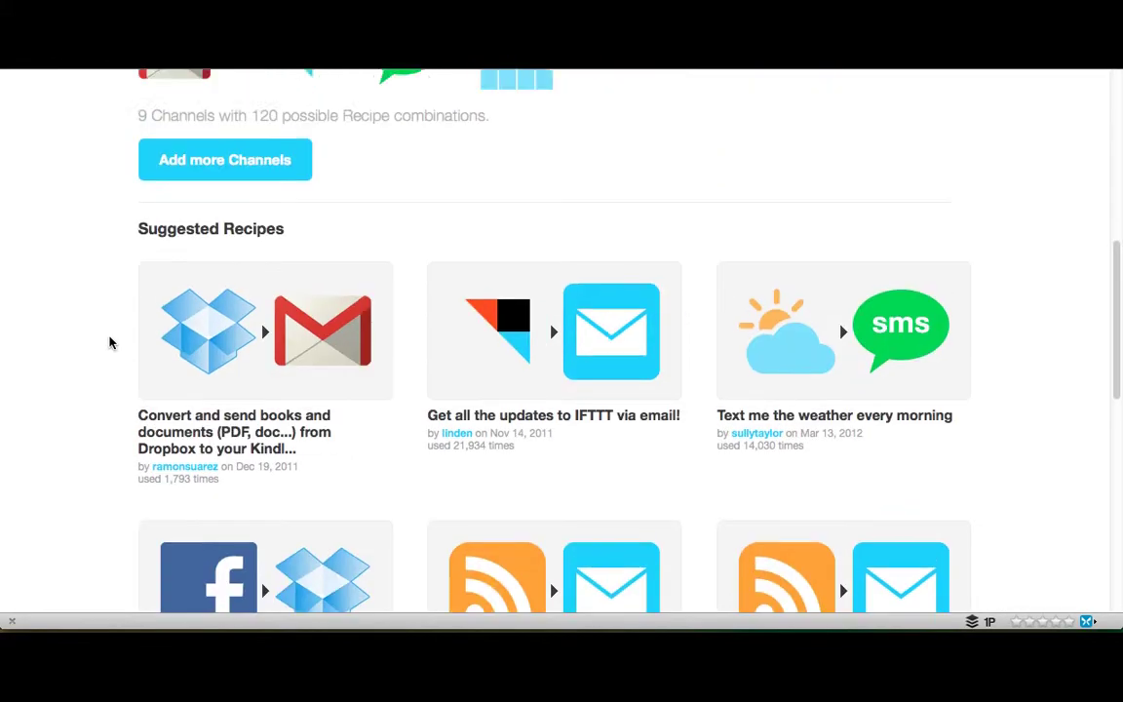
{"action": "scroll", "coordinate": [109, 342], "scroll_direction": "down", "scroll_amount": 1}
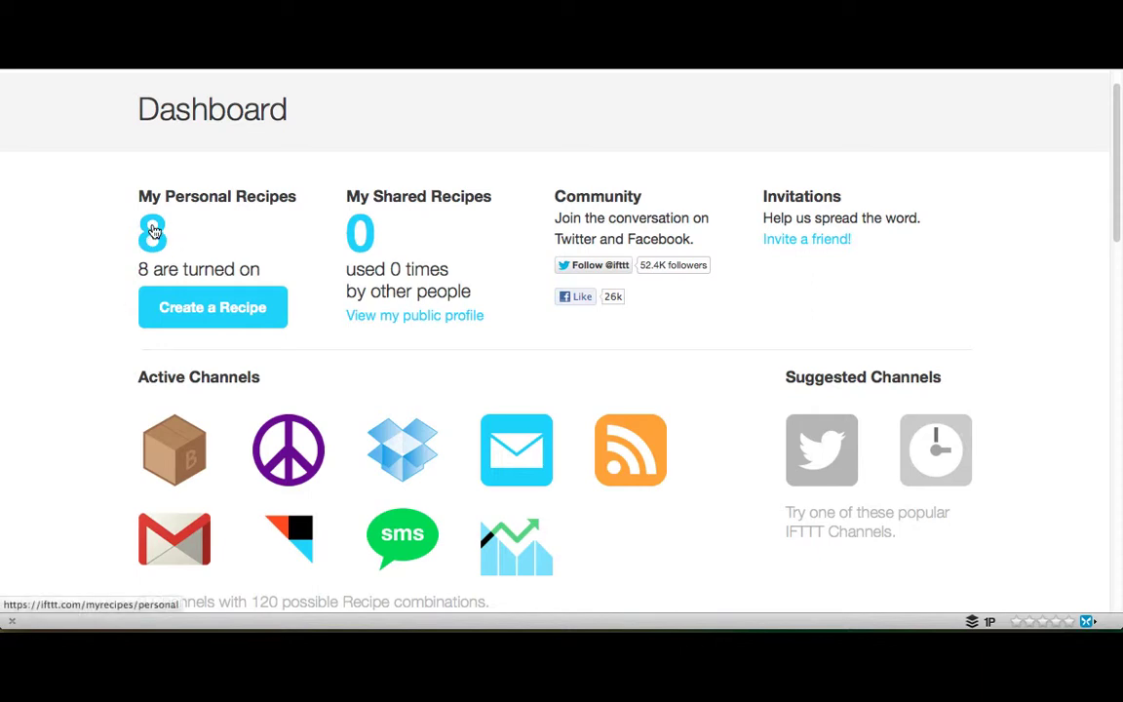
{"action": "left_click", "coordinate": [182, 332]}
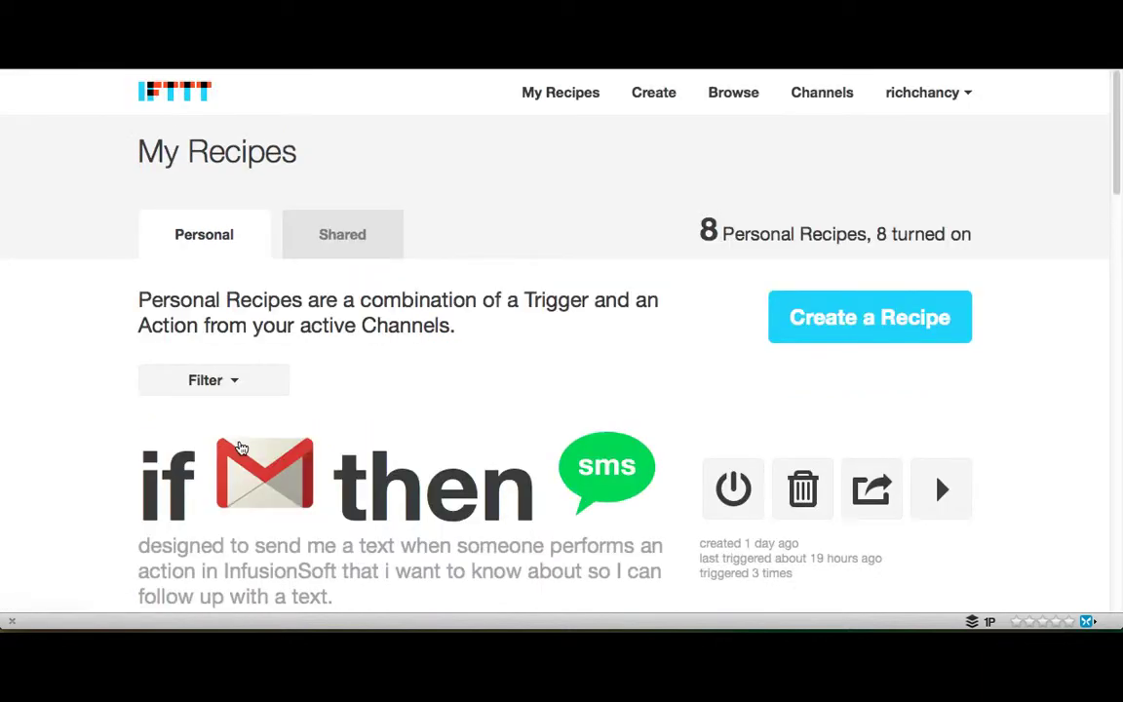
Step: Open the first Gmail-to-SMS recipe and review its SMSIFS email trigger and SMS action
{"action": "scroll", "coordinate": [252, 460], "scroll_direction": "down", "scroll_amount": 5}
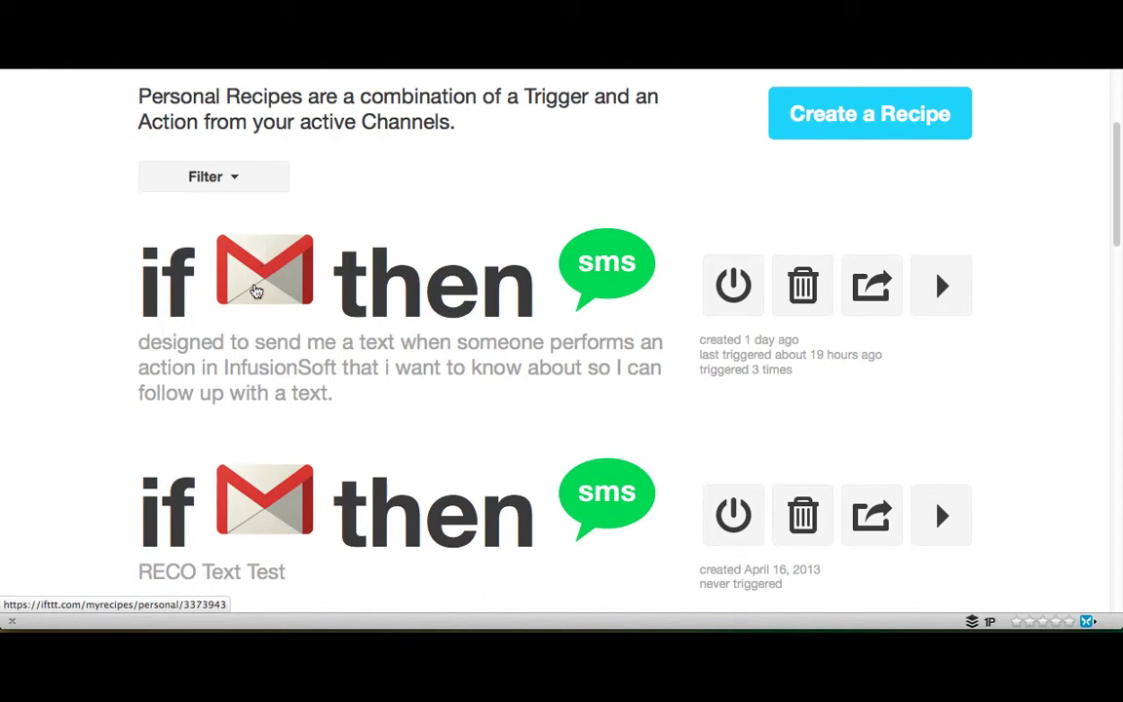
{"action": "left_click", "coordinate": [257, 289]}
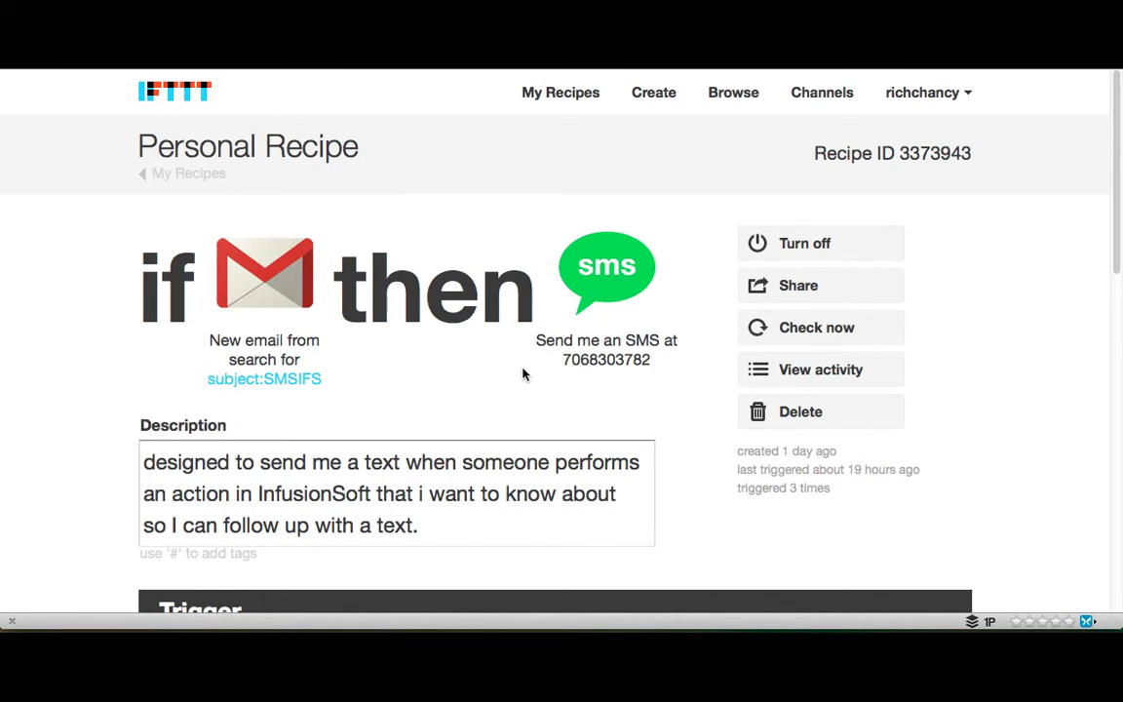
{"action": "scroll", "coordinate": [585, 229], "scroll_direction": "down", "scroll_amount": 3}
{"action": "scroll", "coordinate": [575, 293], "scroll_direction": "up", "scroll_amount": 1}
{"action": "scroll", "coordinate": [575, 293], "scroll_direction": "down", "scroll_amount": 5}
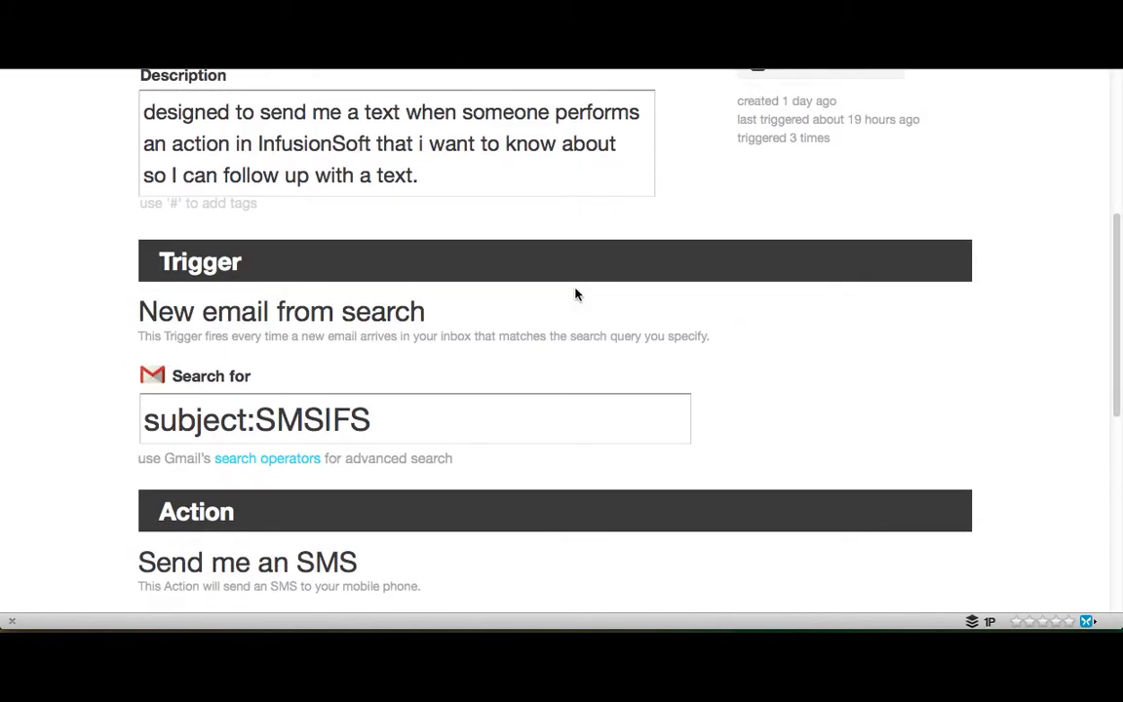
{"action": "scroll", "coordinate": [575, 294], "scroll_direction": "down", "scroll_amount": 1}
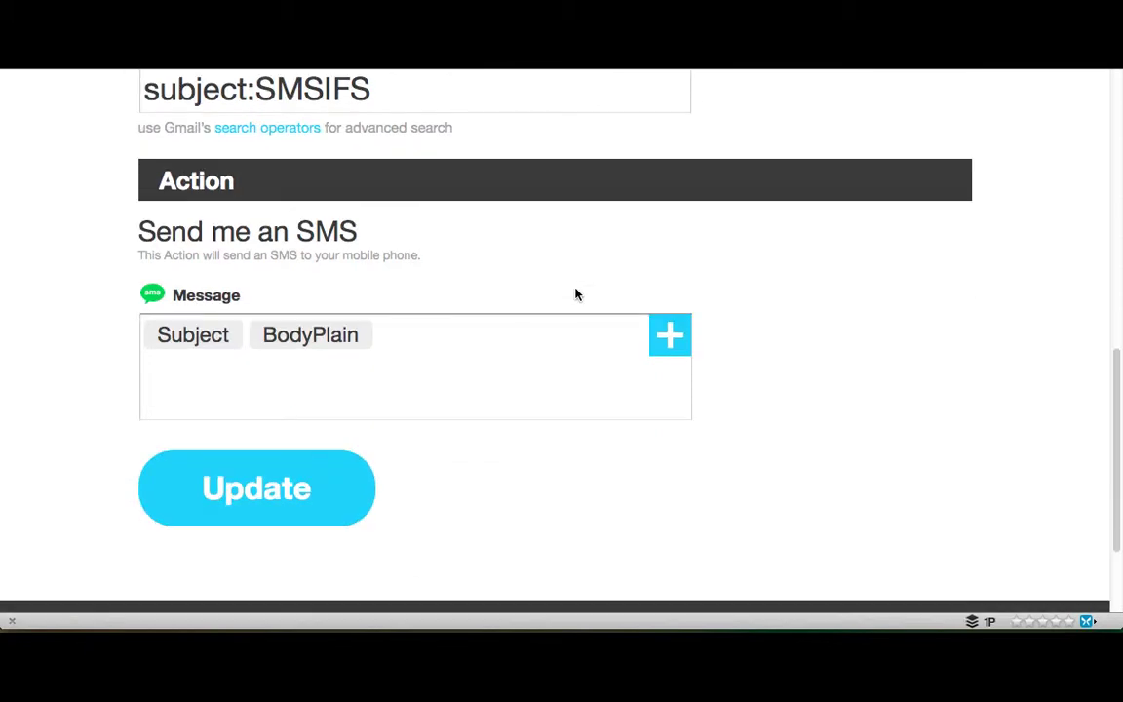
{"action": "scroll", "coordinate": [451, 243], "scroll_direction": "up", "scroll_amount": 1}
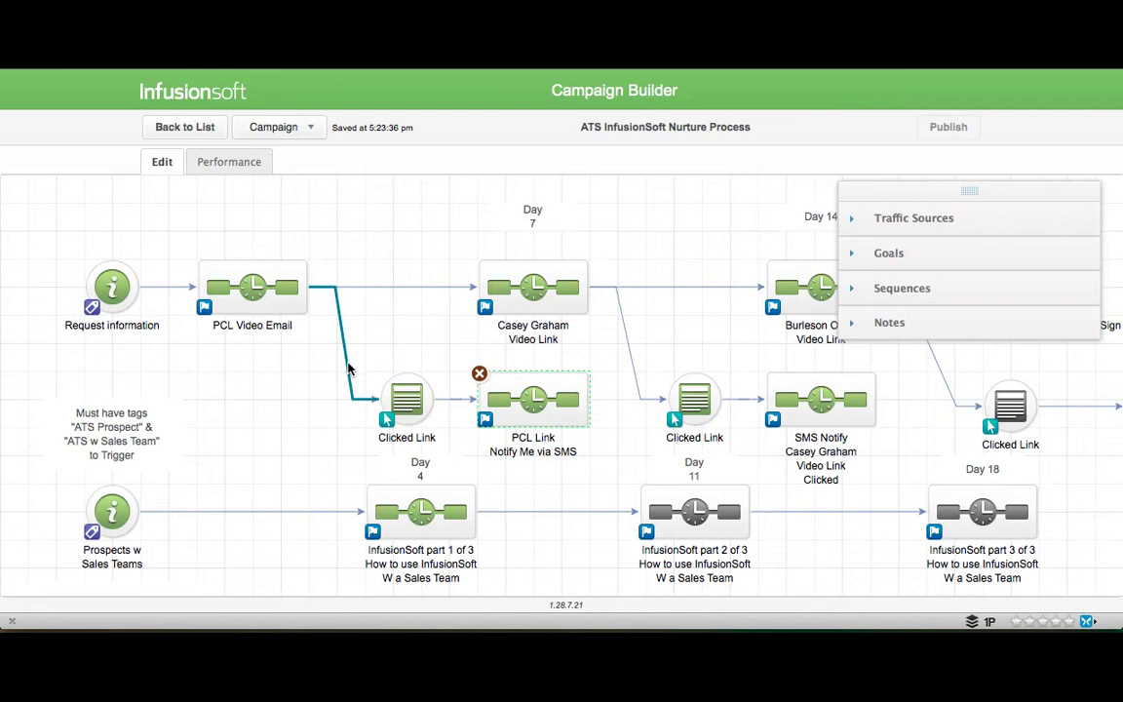
Step: Reopen the PCL Link Notify Me via SMS sequence and its Notify of PCL Video Link Click email
{"action": "double_click", "coordinate": [513, 389]}
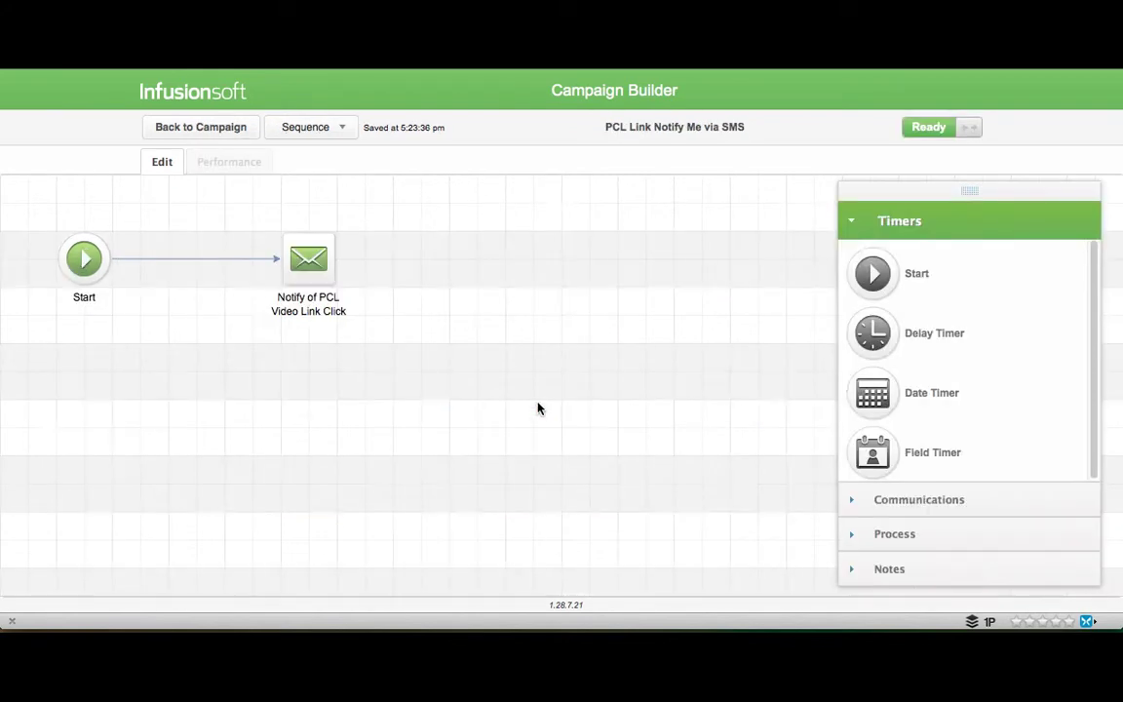
{"action": "double_click", "coordinate": [296, 277]}
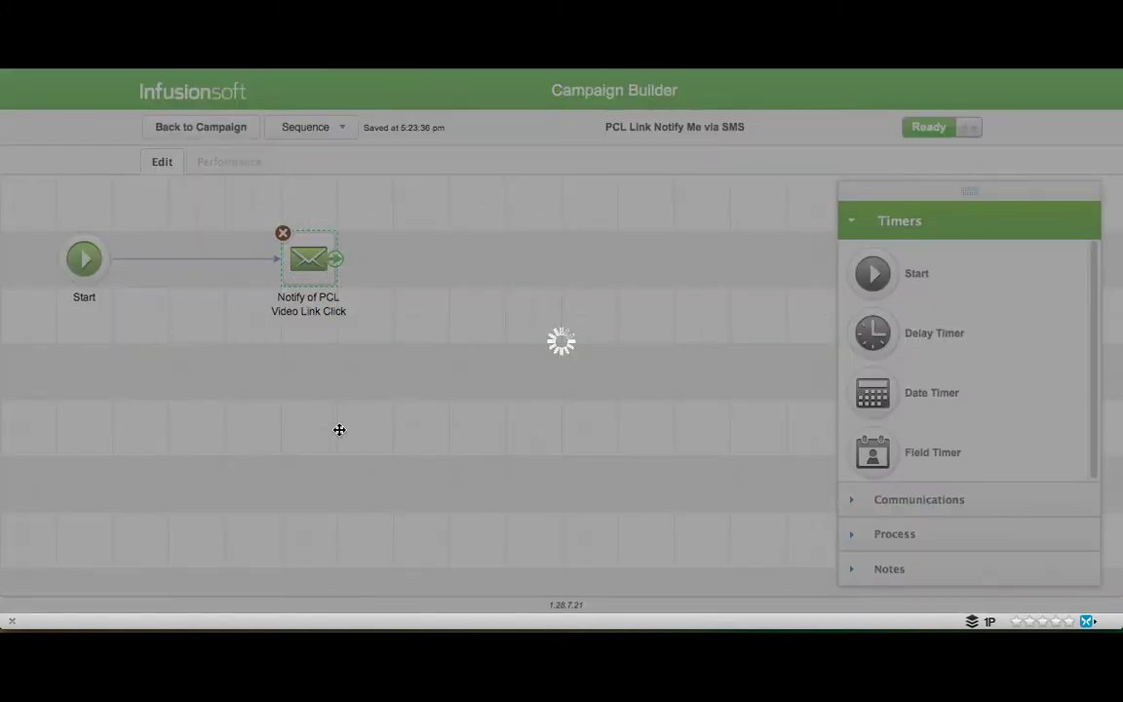